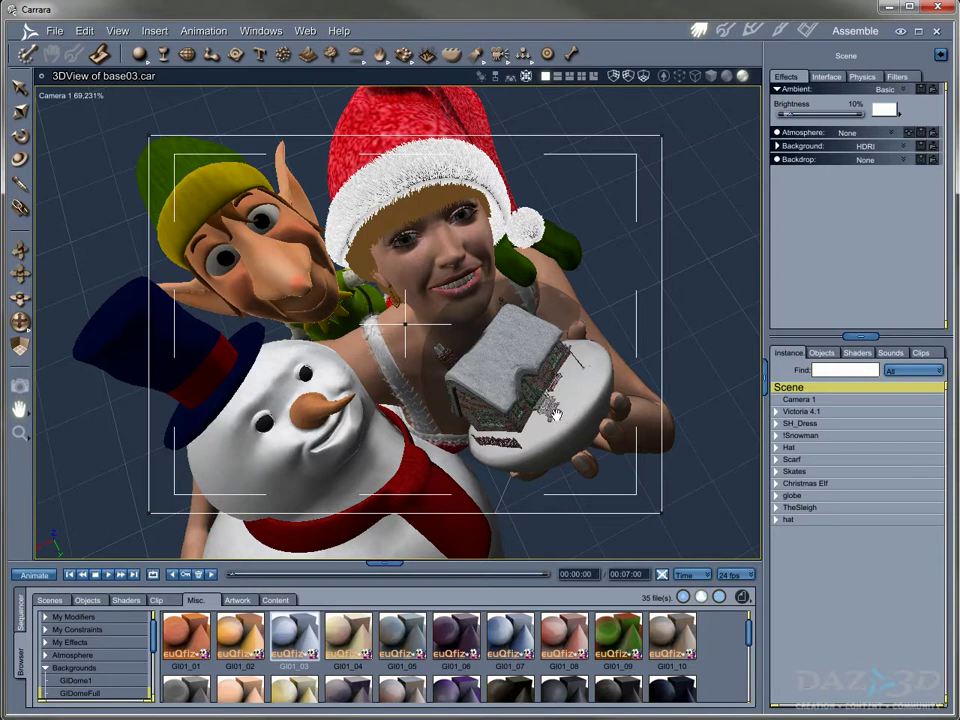
- Open the Render room and cascade the Xmas_01a, Xmas_01b and Xmas_01c render windows so all three are visible
left_click(806, 30)
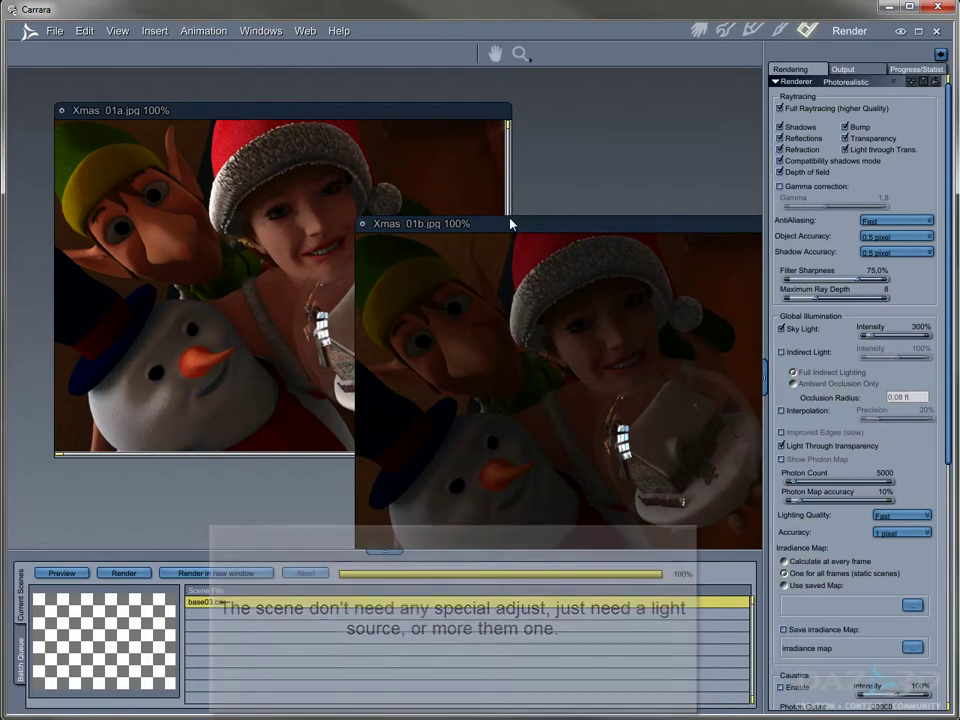
left_click_drag(467, 223, 301, 216)
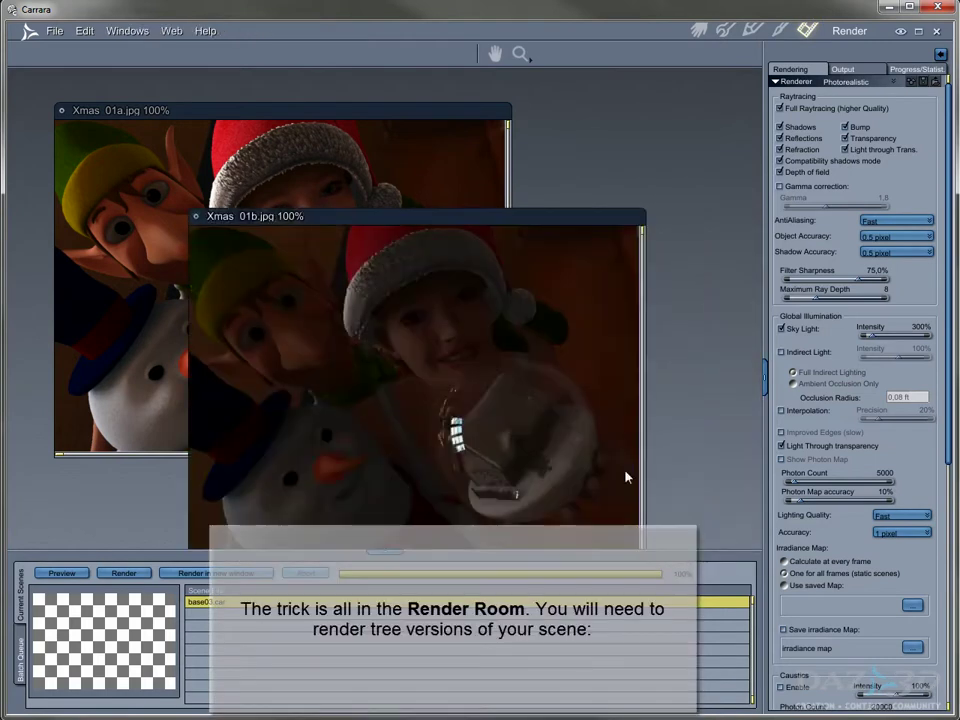
left_click_drag(770, 382, 908, 380)
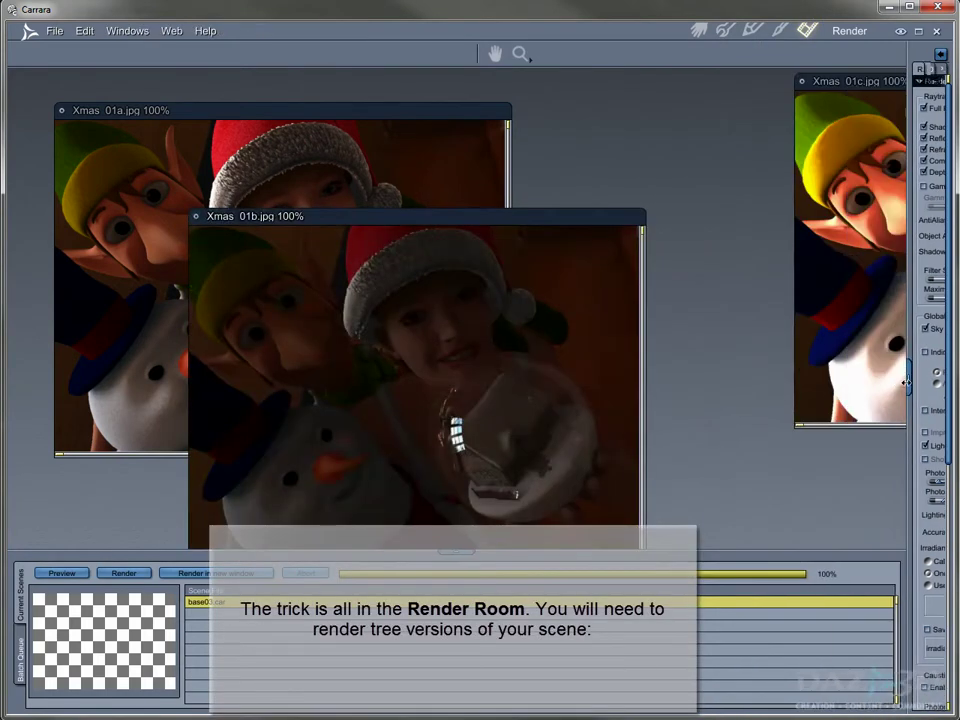
left_click_drag(858, 86, 369, 271)
left_click_drag(909, 377, 753, 377)
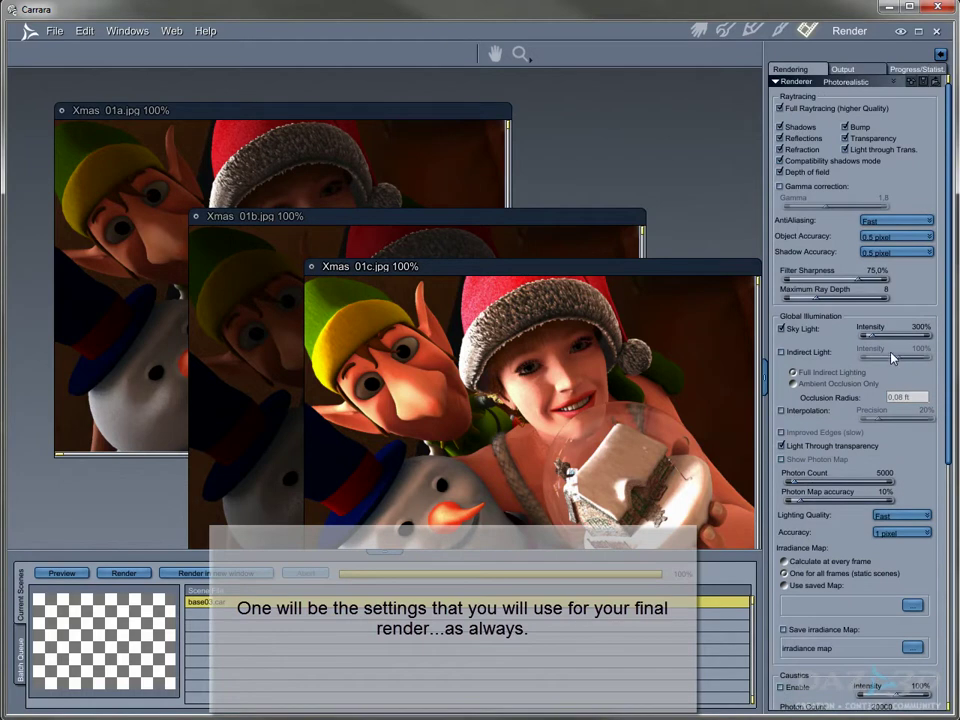
- Bring the Xmas_01a render to the front, set the Sky Light intensity to 120%, and move the render aside
left_click(238, 106)
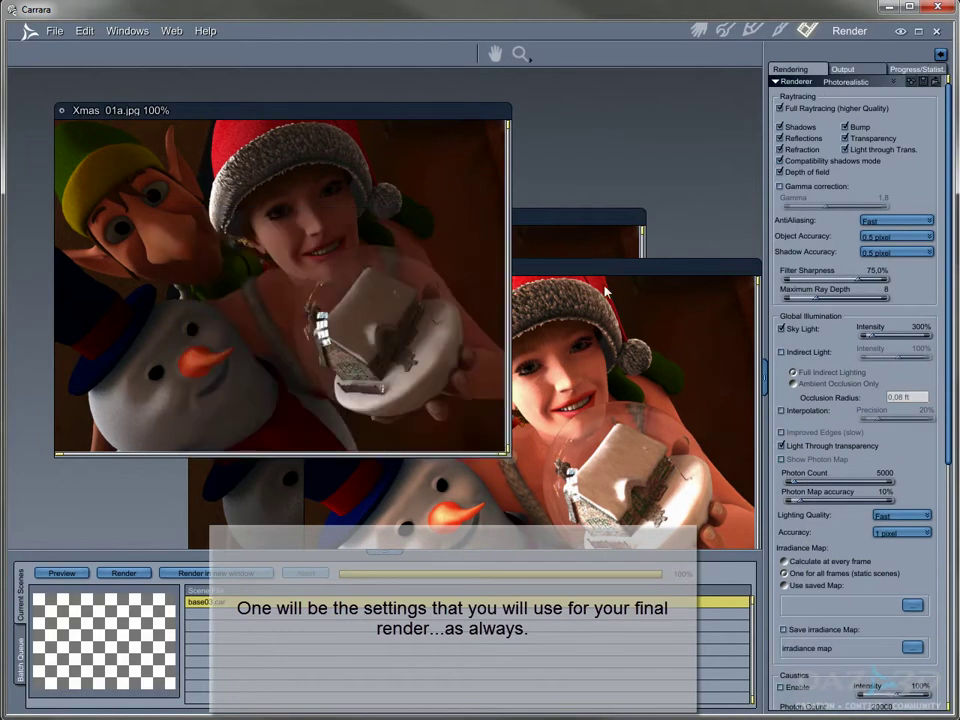
left_click(918, 327)
type("120")
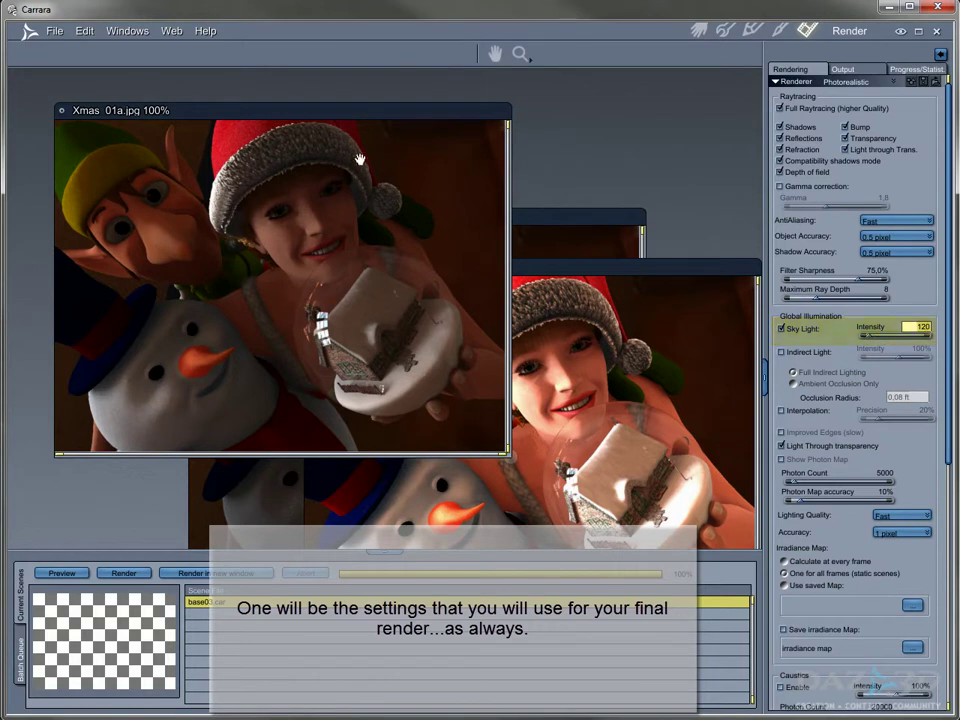
left_click_drag(349, 111, 309, 86)
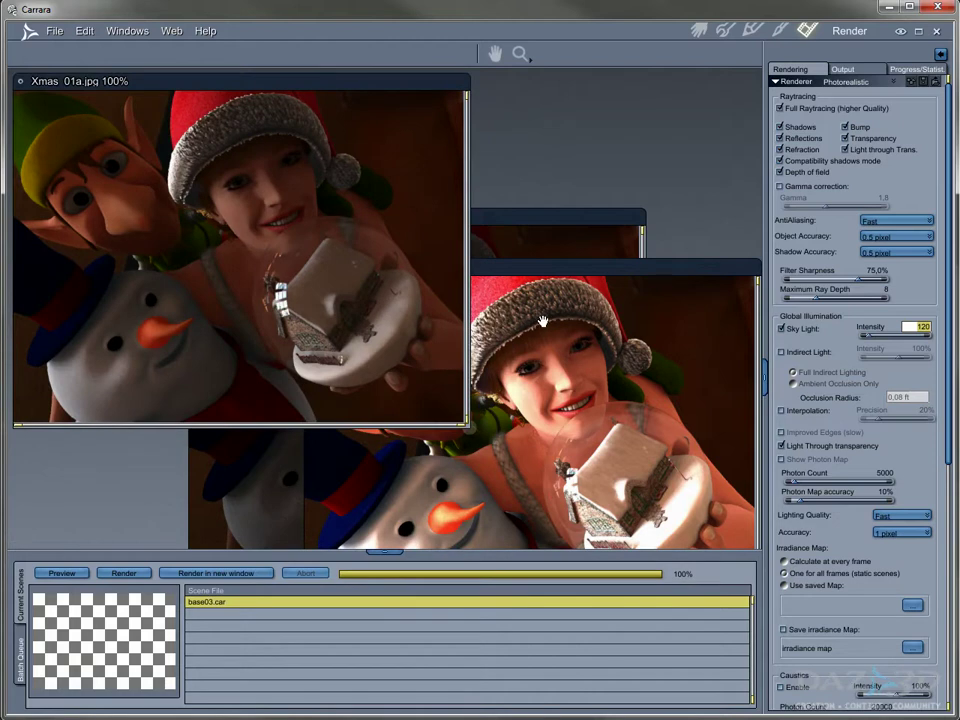
- Bring the Xmas_01b render to the front, set the Sky Light intensity to 40%, and place it over Xmas_01a
left_click_drag(554, 222, 586, 169)
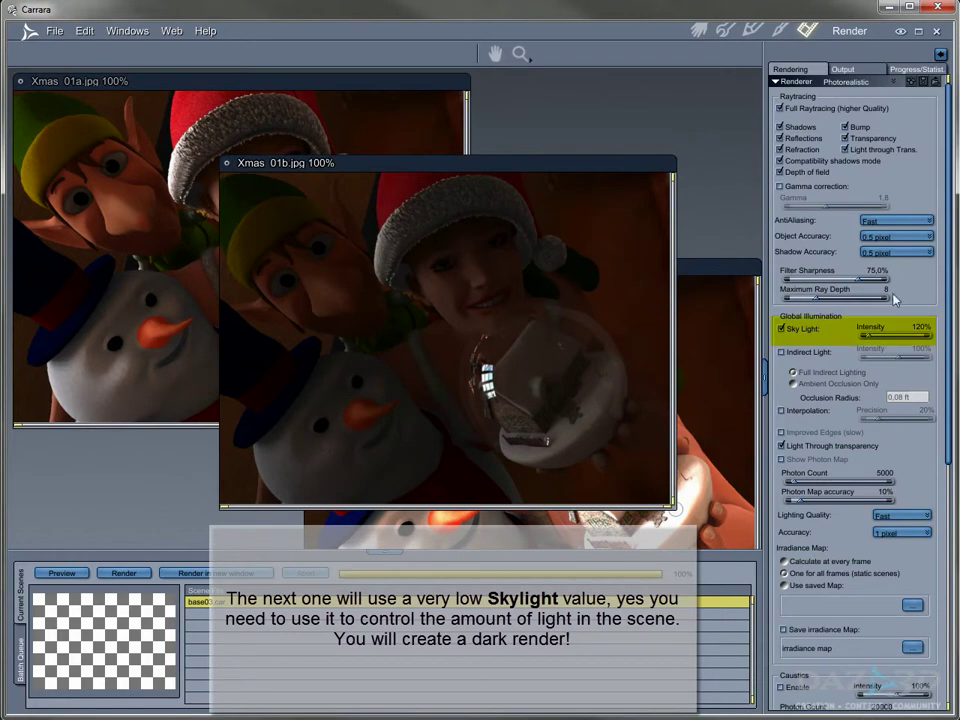
left_click(915, 326)
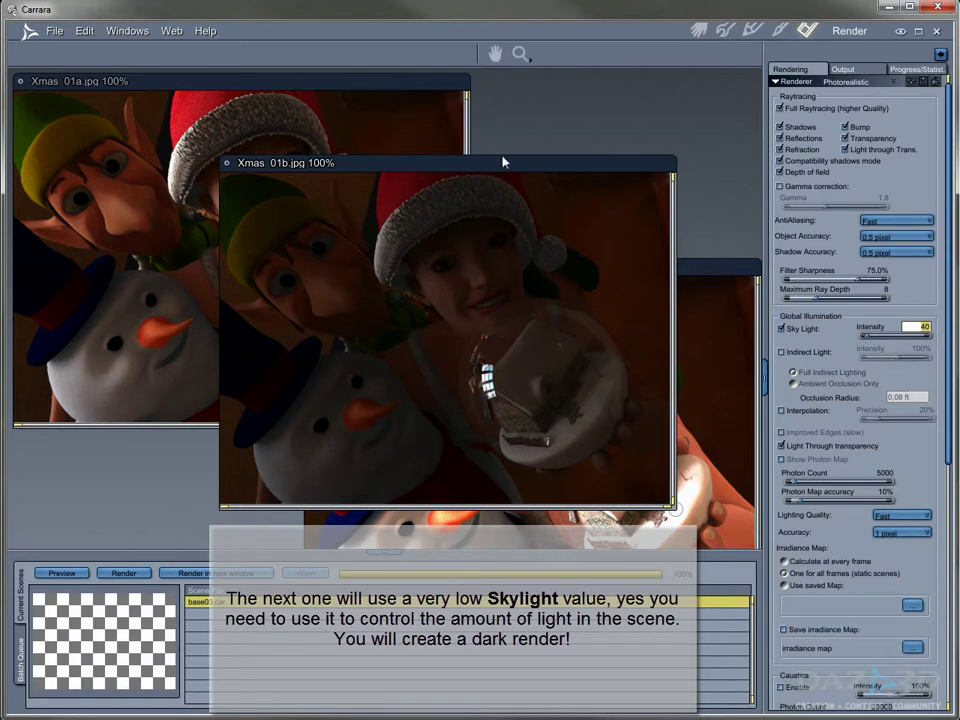
left_click_drag(502, 161, 330, 118)
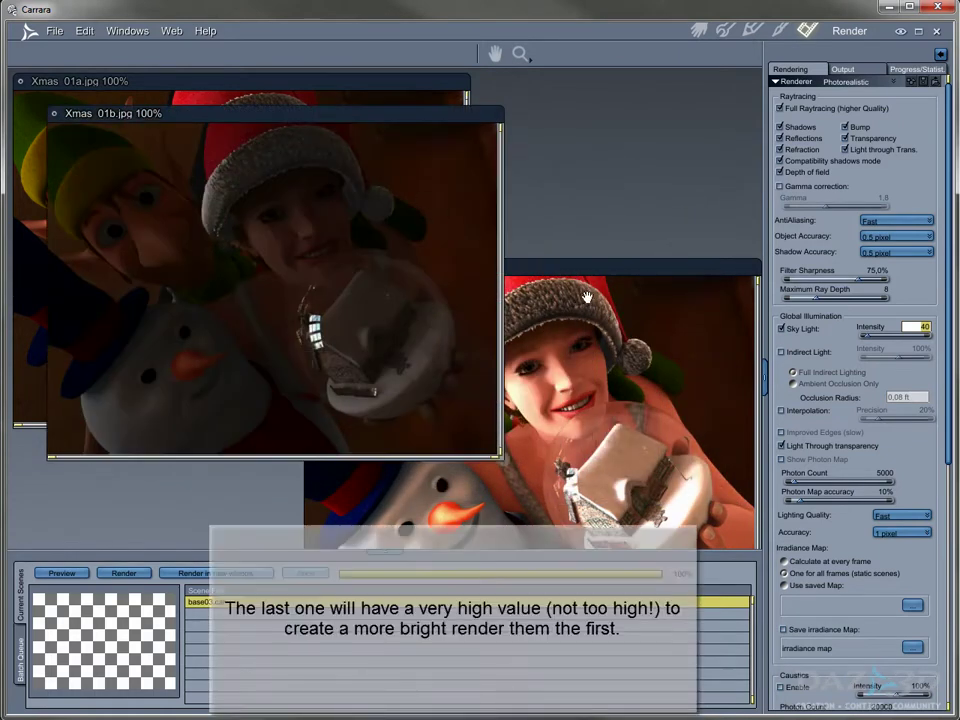
- Bring the Xmas_01c render to the front, set the Sky Light intensity to 300%, and stack it beside the others
left_click(603, 271)
left_click_drag(603, 271, 554, 208)
left_click(915, 327)
type("300")
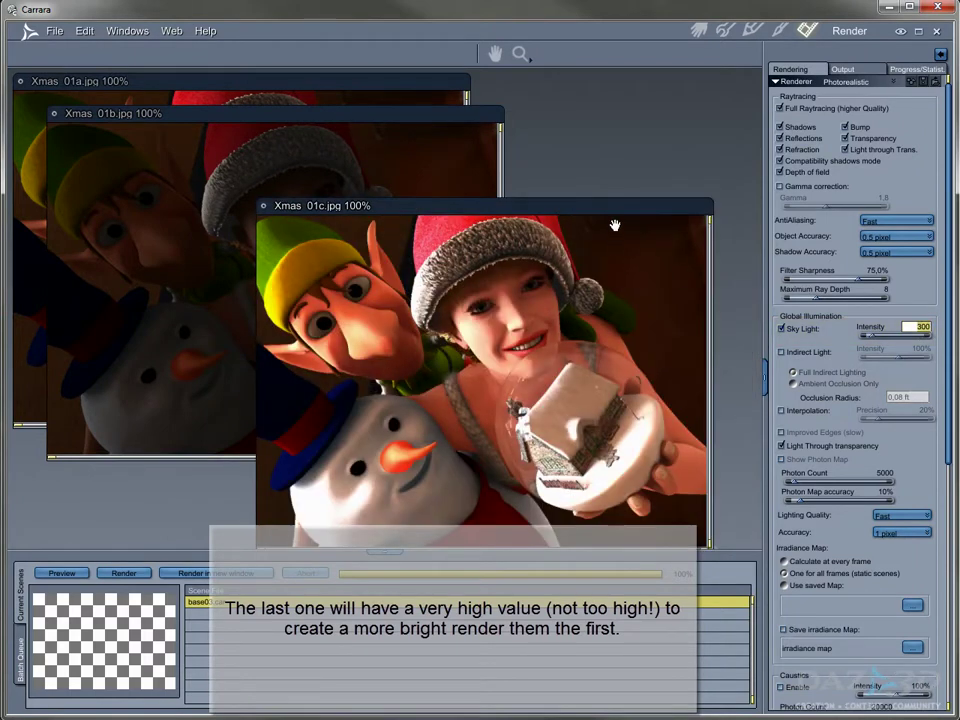
left_click_drag(612, 207, 519, 160)
- Return to the Assemble room and expand the scene's HDRI background settings, enlarging the properties area to examine them
left_click(699, 31)
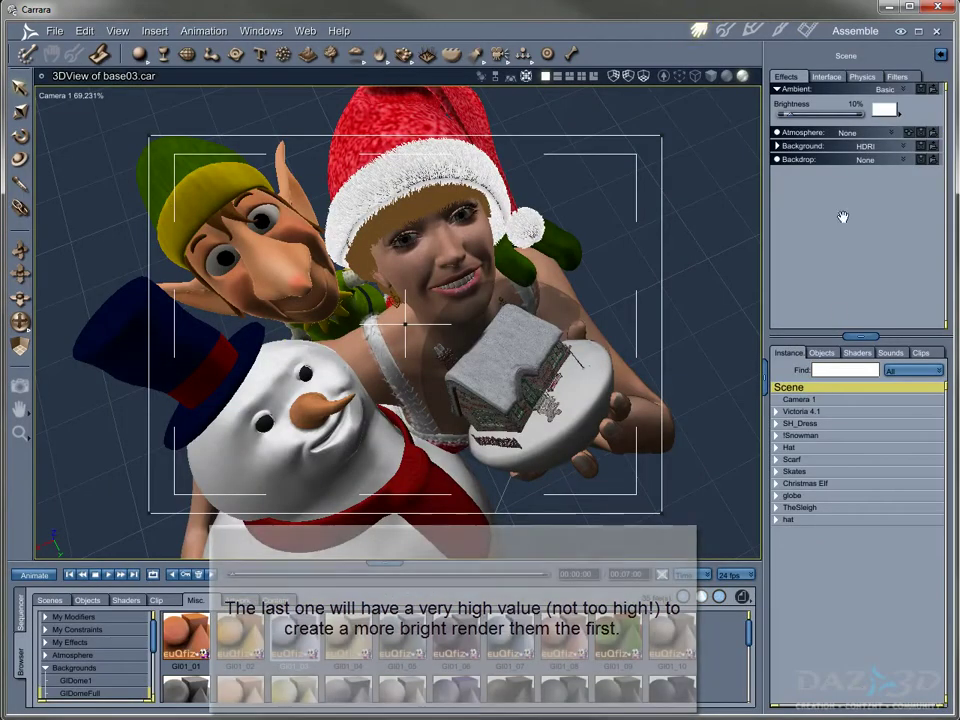
left_click(776, 146)
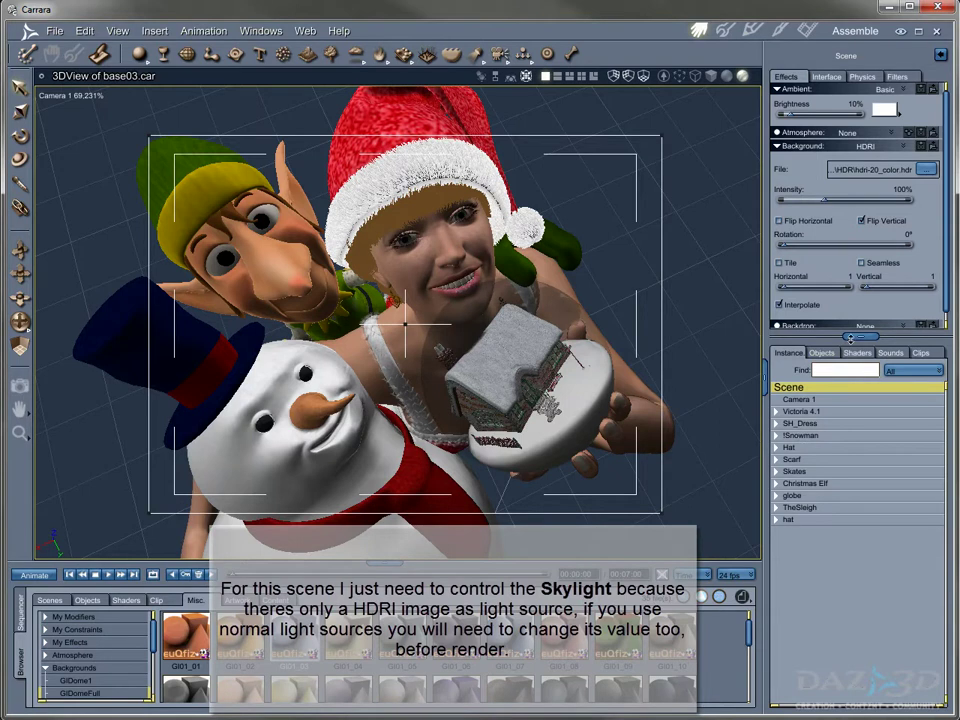
left_click_drag(850, 337, 850, 447)
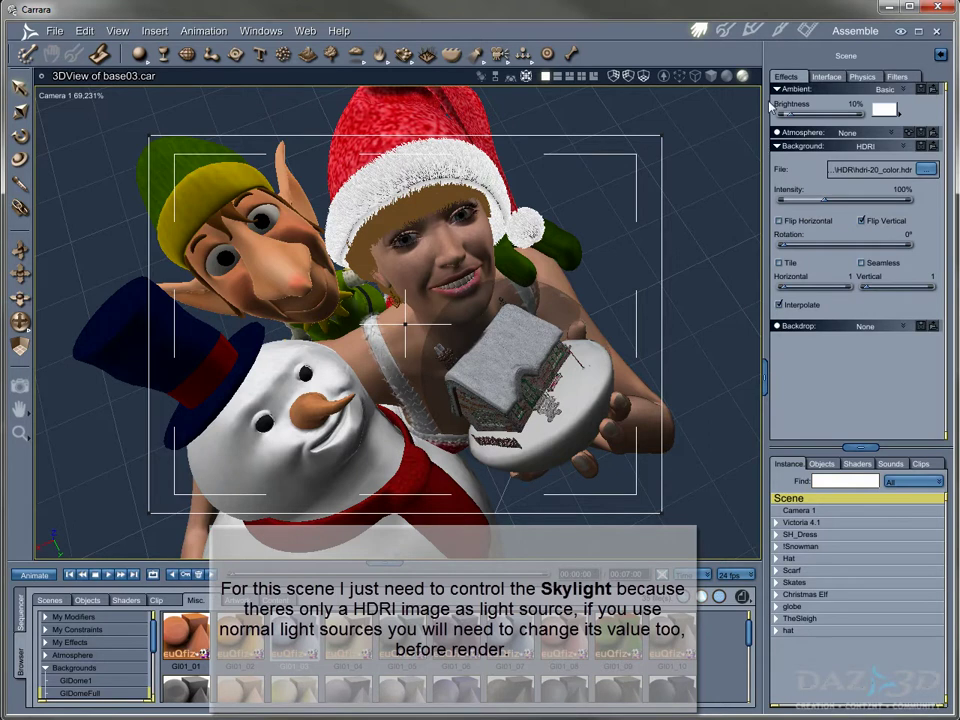
- Go back to the Render room and spread the Xmas_01a, Xmas_01b and Xmas_01c render windows apart
left_click(806, 32)
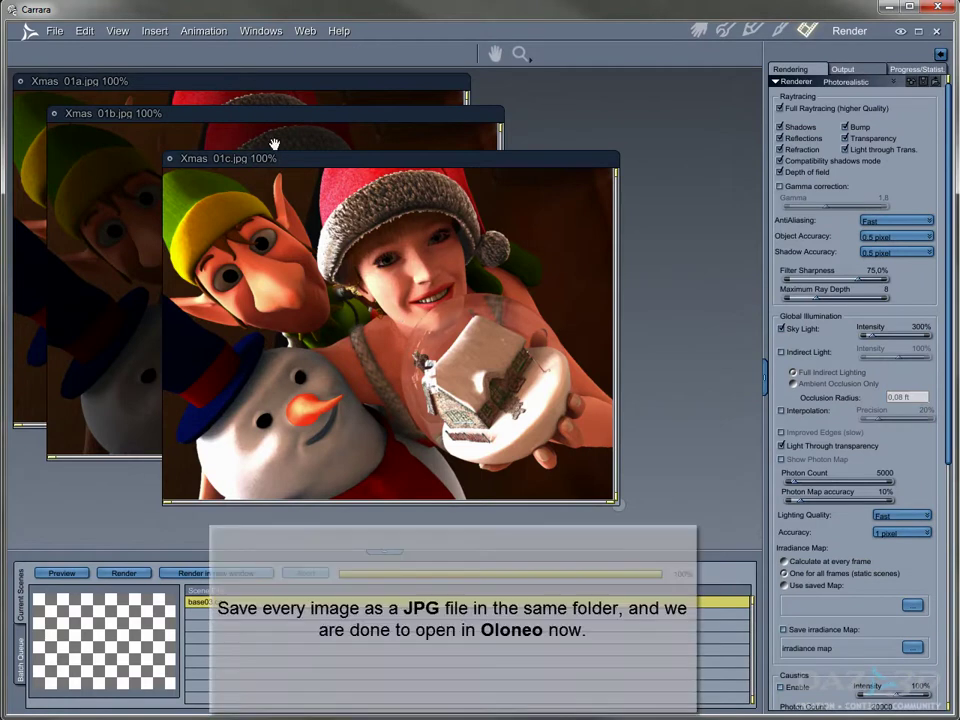
left_click_drag(312, 160, 448, 201)
left_click_drag(272, 121, 526, 86)
left_click_drag(184, 84, 184, 141)
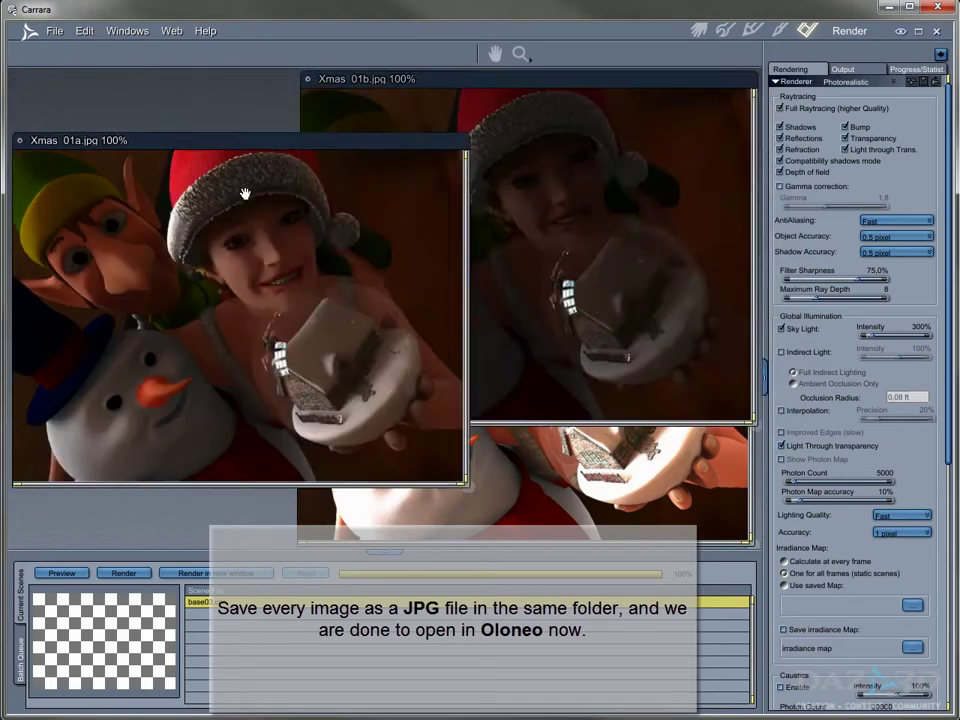
left_click_drag(358, 146, 532, 148)
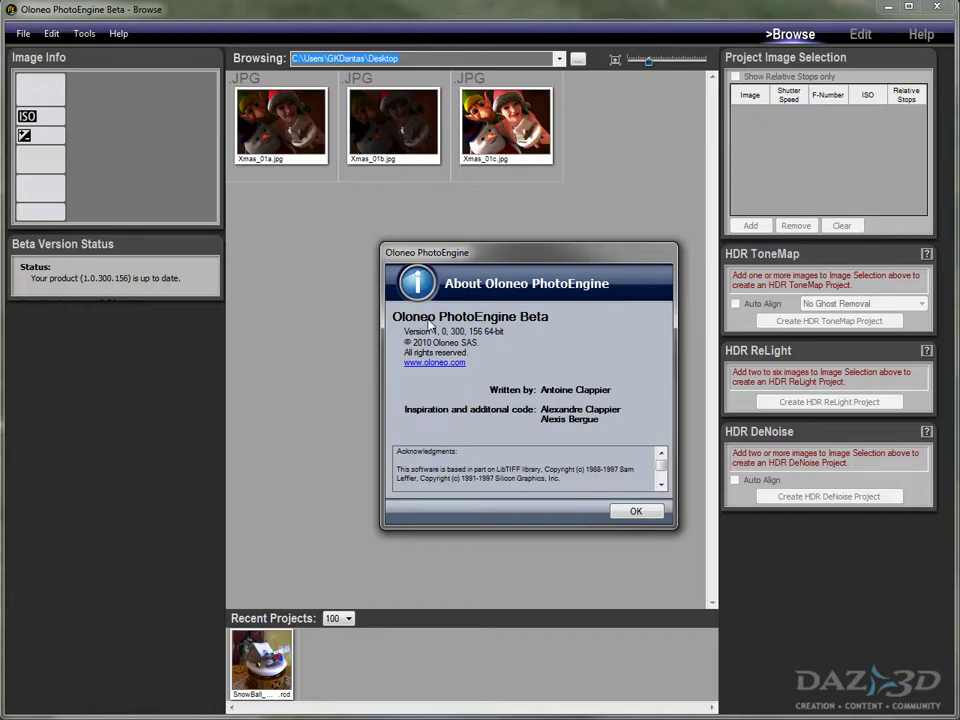
- In Oloneo PhotoEngine, dismiss the About information and add Xmas_01a.jpg, Xmas_01b.jpg and Xmas_01c.jpg to the project image selection
left_click(630, 510)
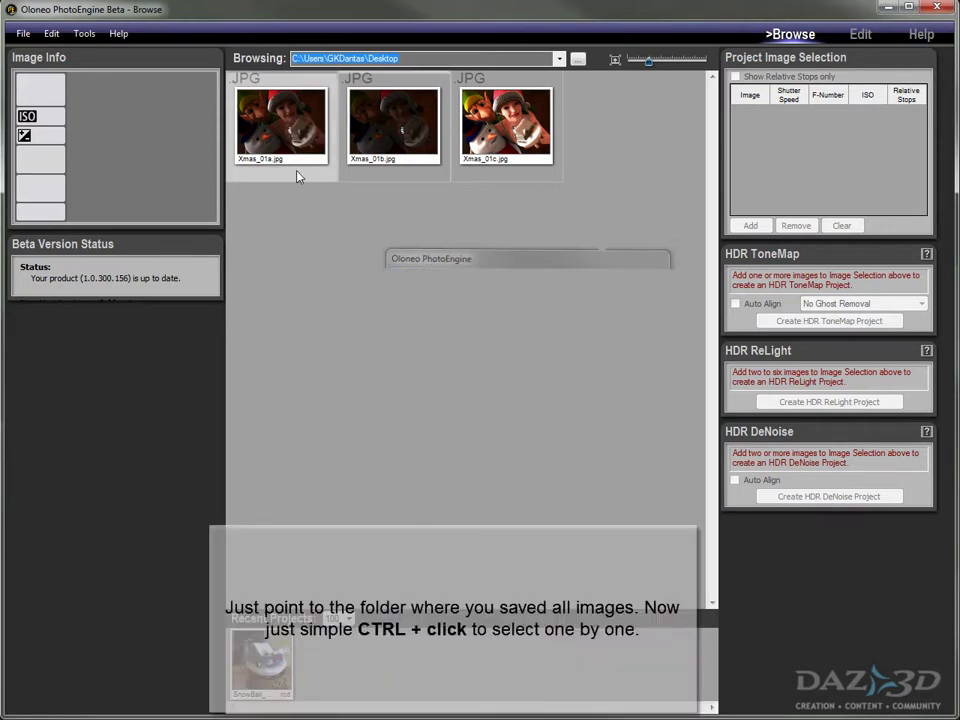
left_click(288, 150)
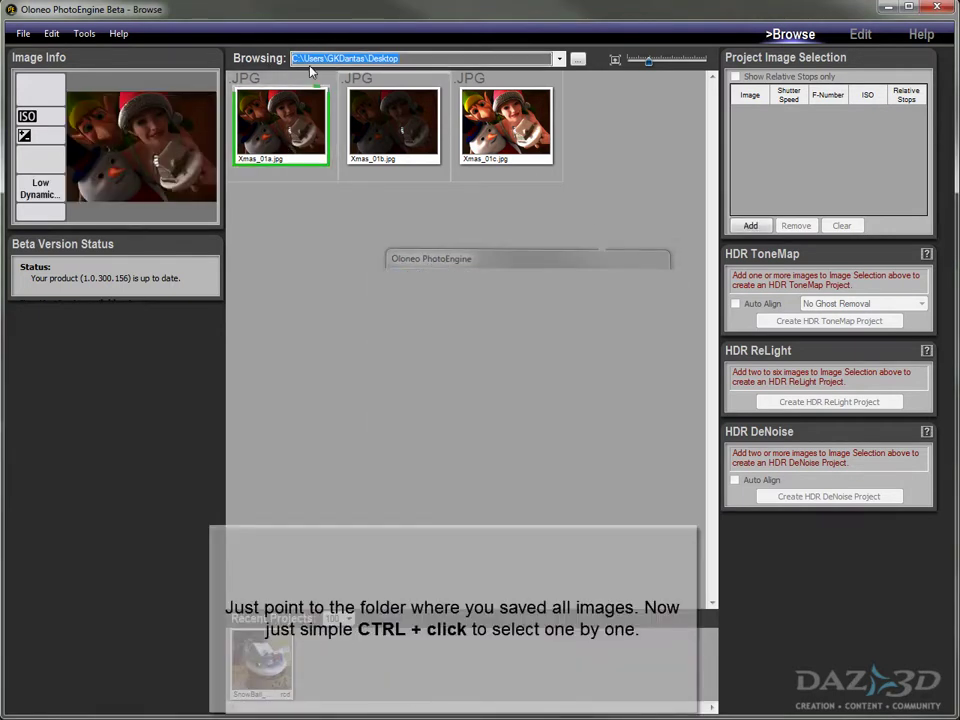
left_click(559, 58)
left_click(559, 58)
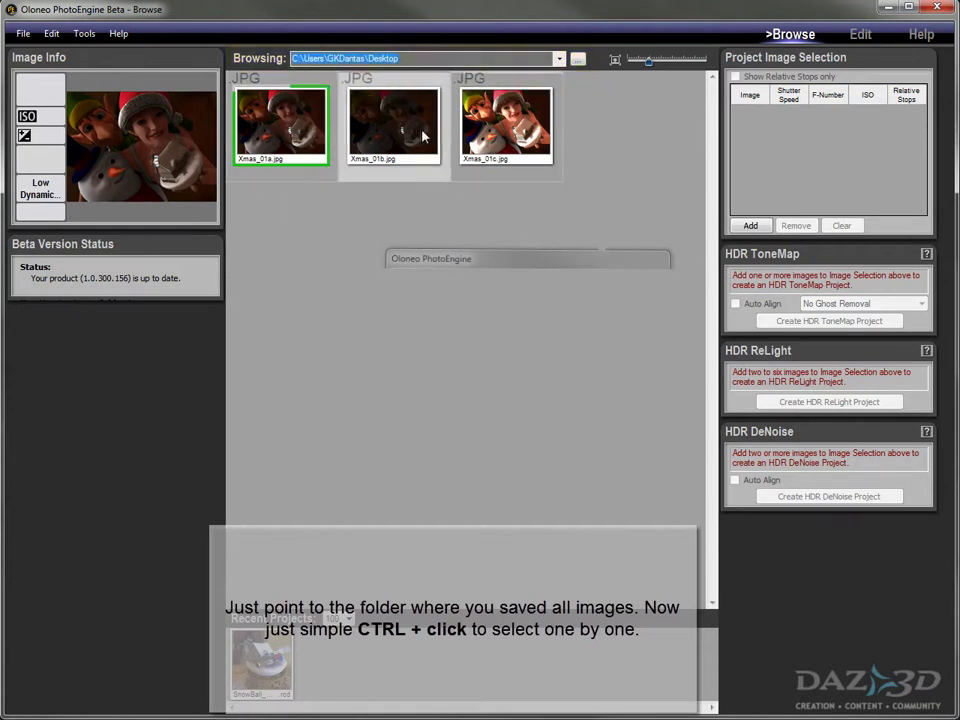
left_click(393, 125)
left_click(280, 120)
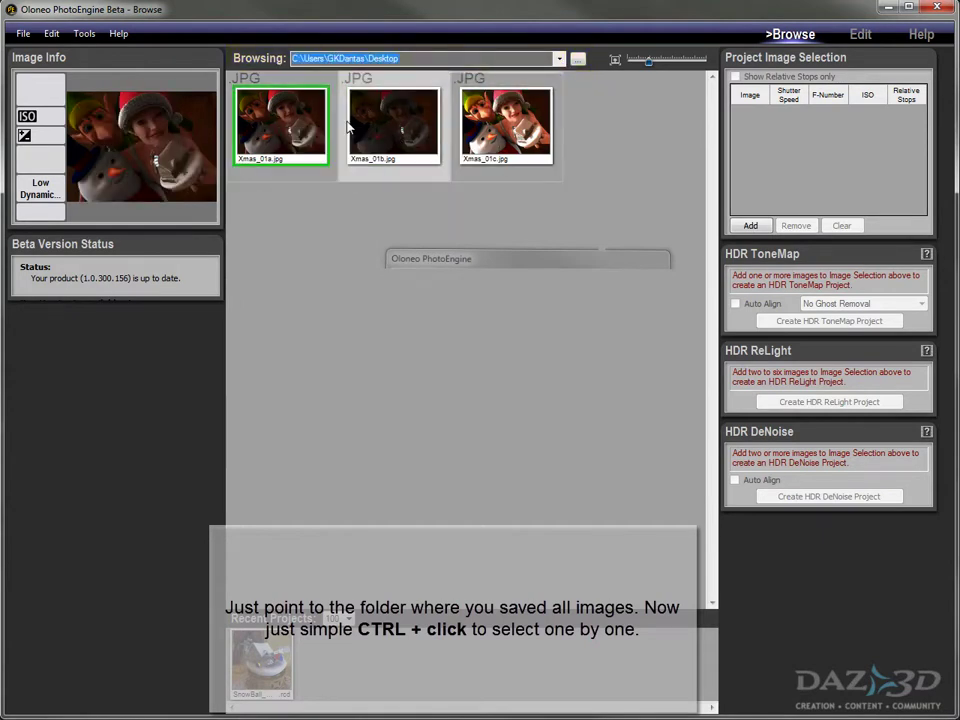
left_click(392, 124, "ctrl")
left_click(505, 122, "ctrl")
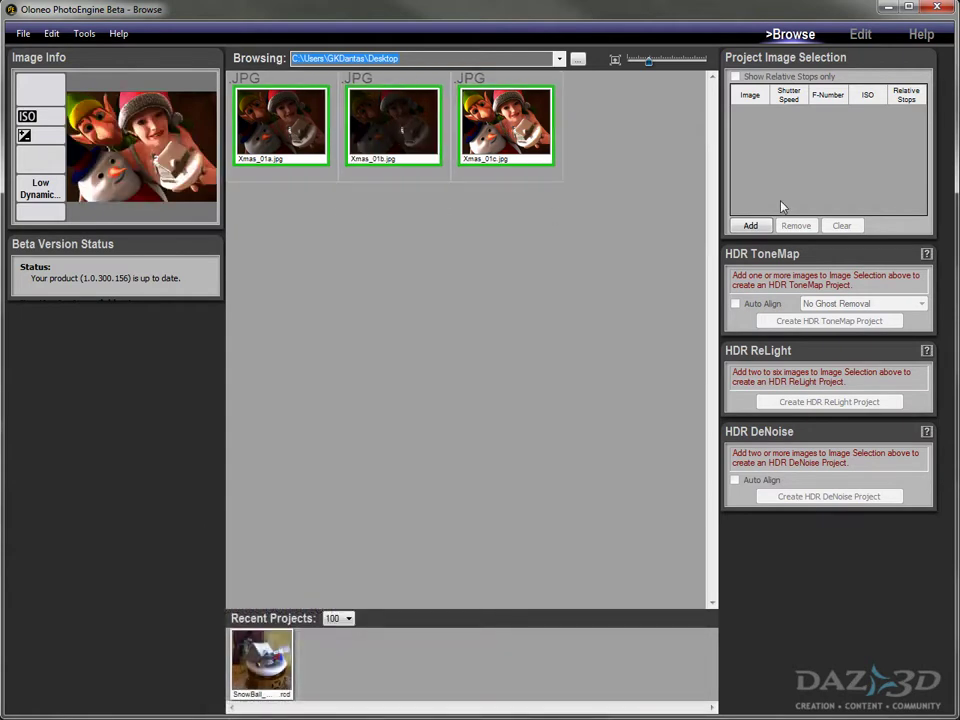
left_click(750, 225)
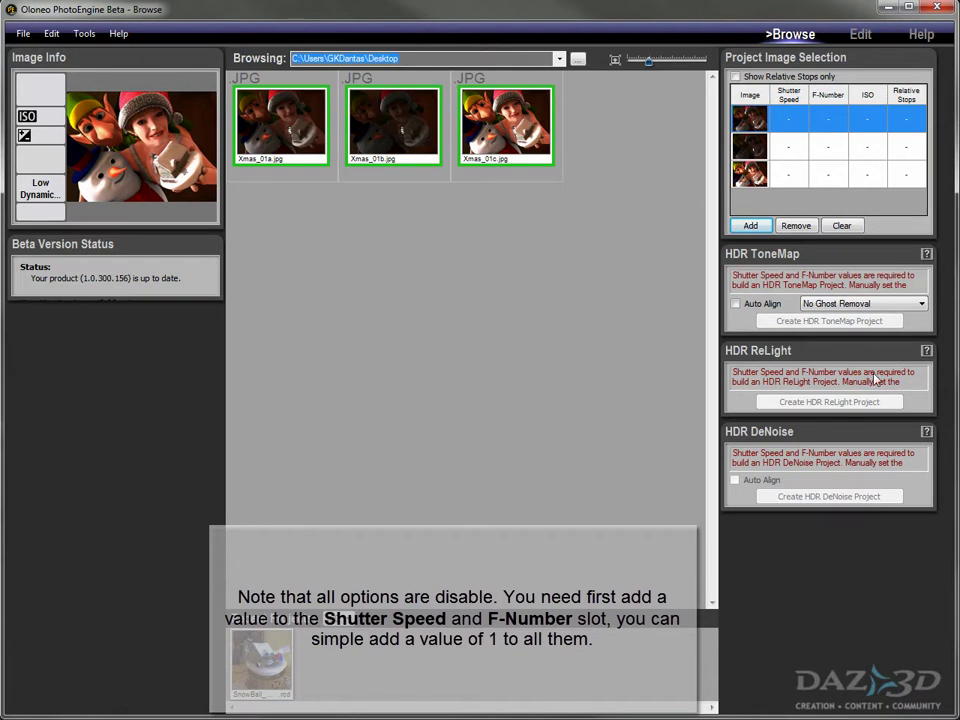
- Set the Shutter Speed to 1 for all three images in the project image selection
left_click(789, 121)
type("1")
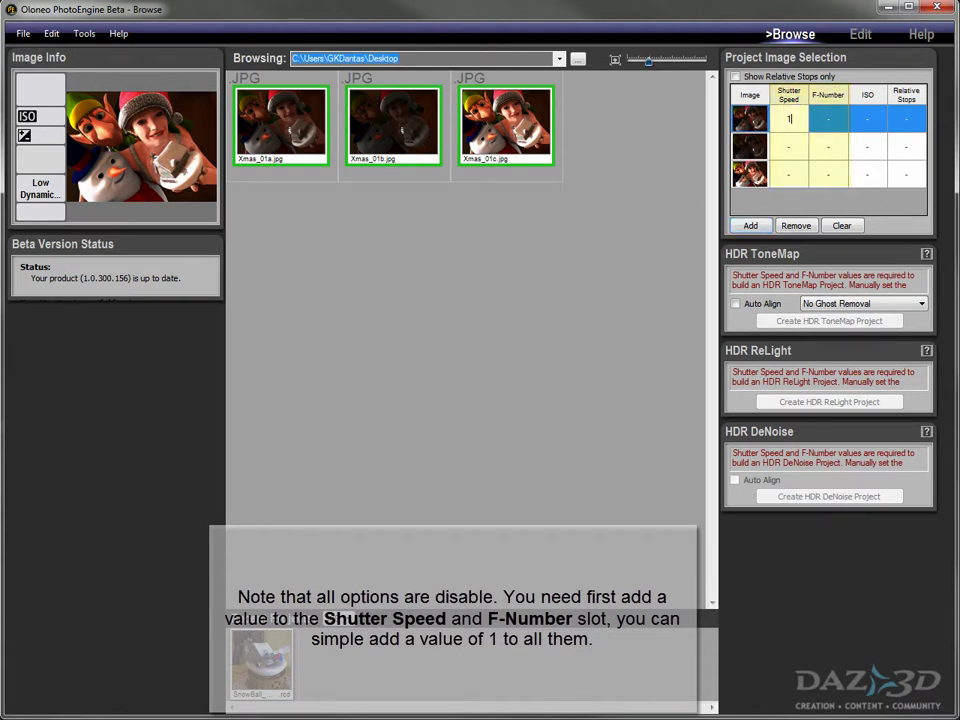
left_click(790, 146)
type("1")
left_click(789, 174)
type("1")
- Set the F-Number to 1 for all three images in the project image selection
left_click(828, 120)
type("1")
key("Return")
type("1")
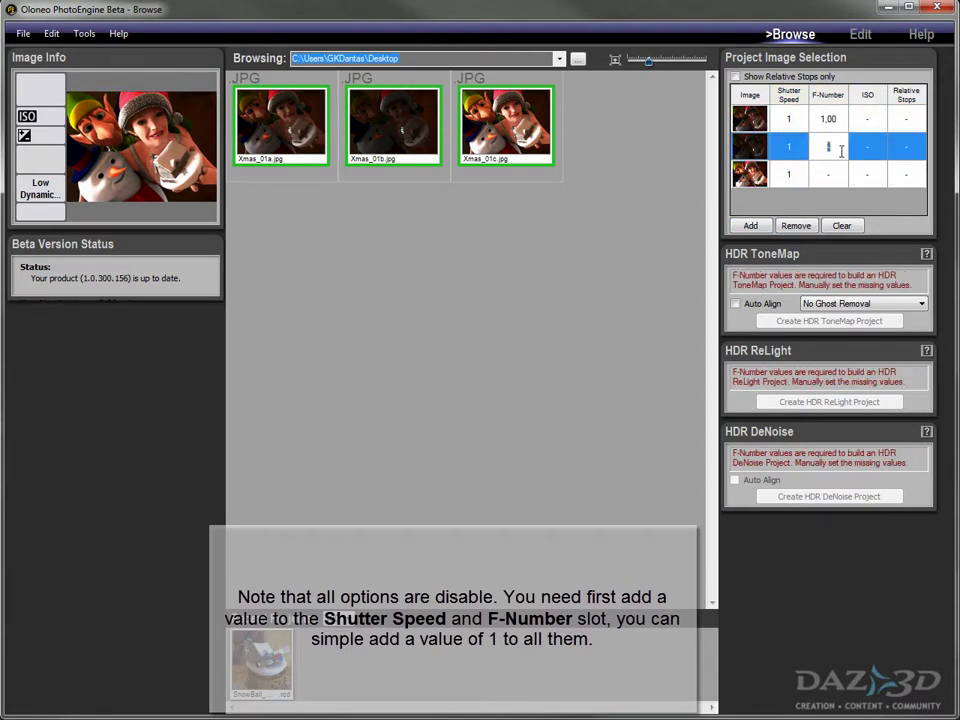
key("Return")
type("1")
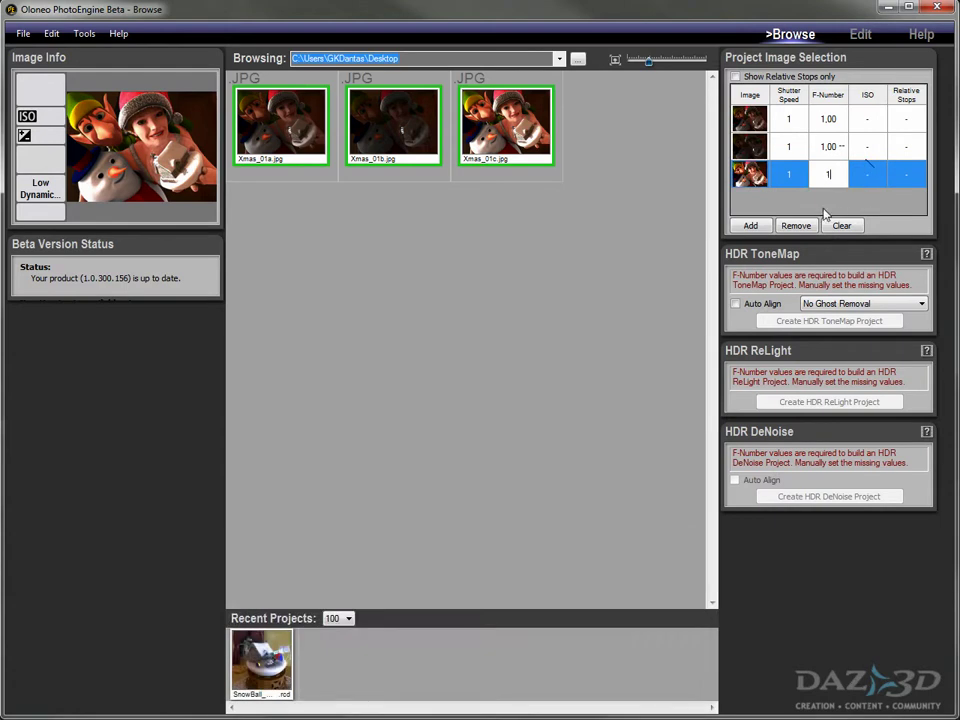
left_click(870, 146)
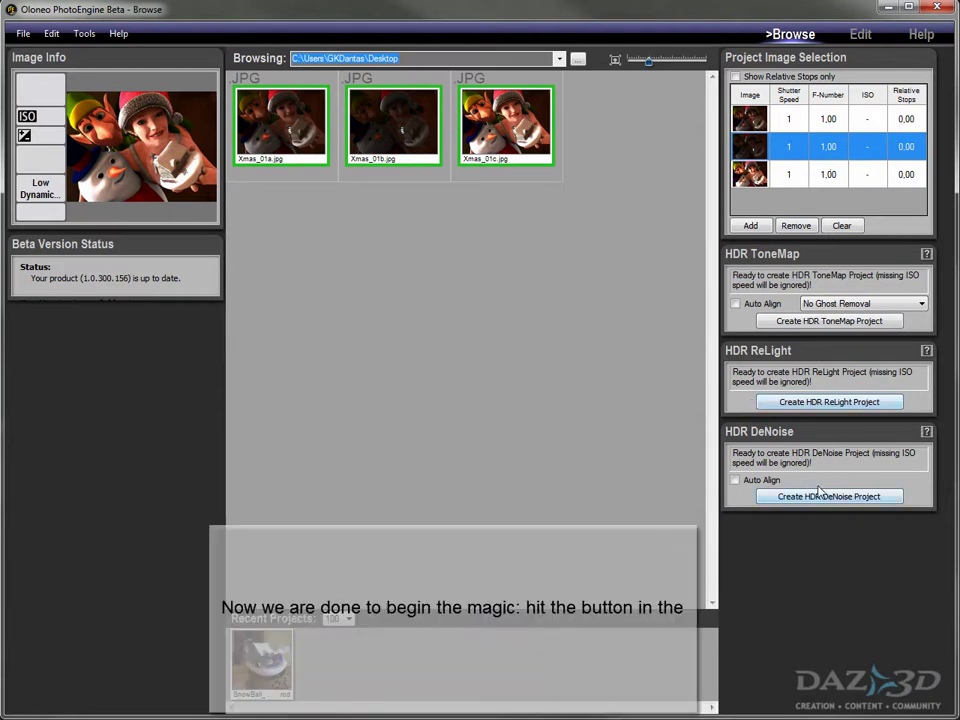
- Create an HDR ReLight project from the three images, and shift the Xmas_01a render window in Carrara
left_click(813, 402)
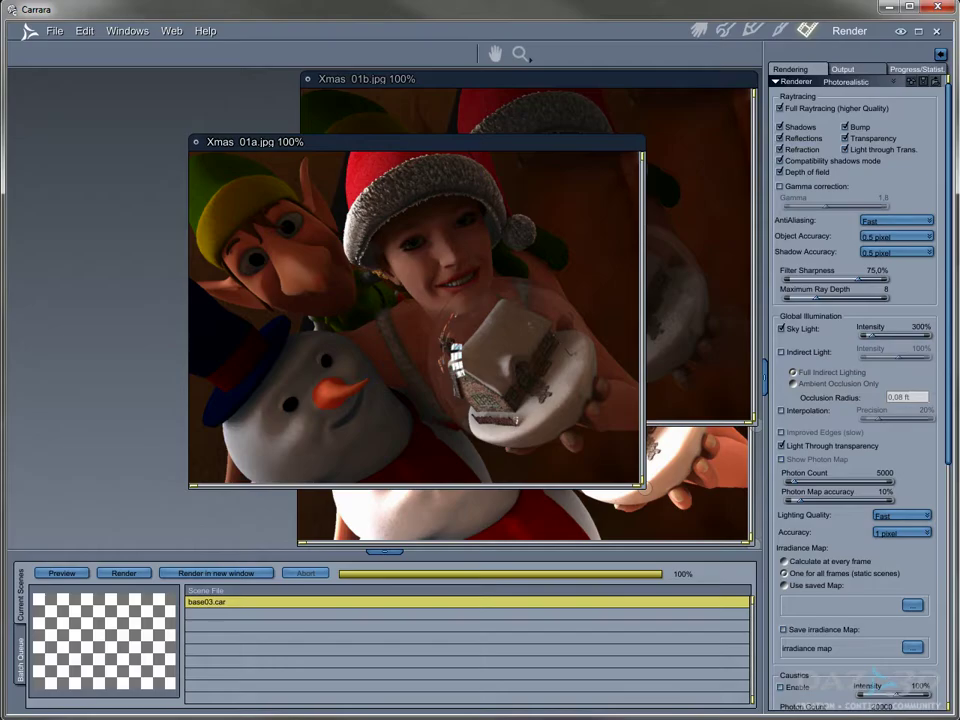
left_click_drag(467, 150, 525, 193)
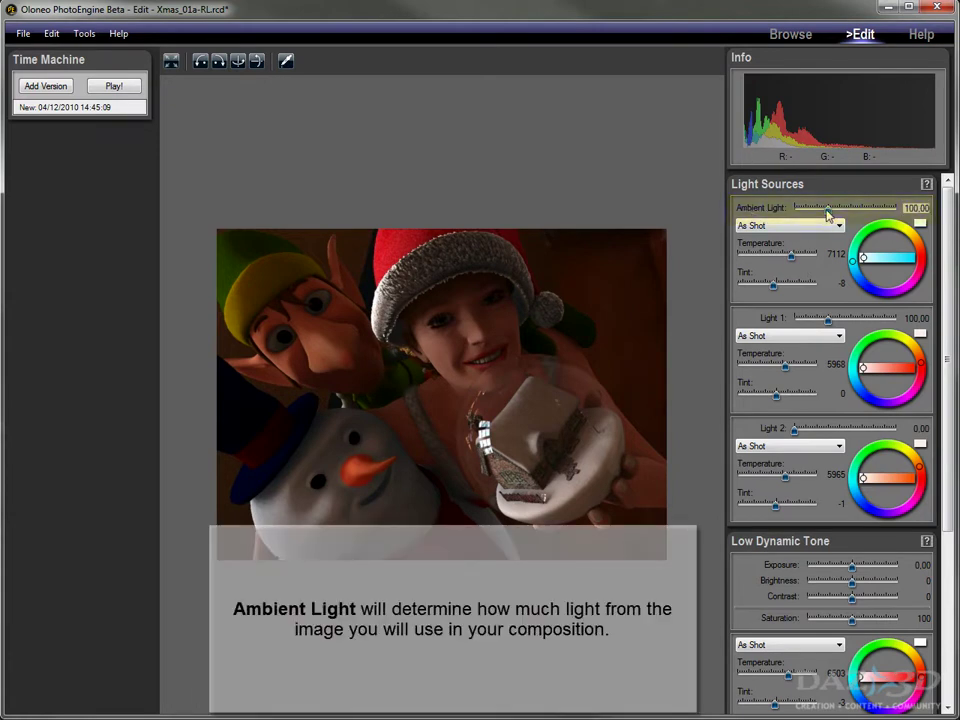
- Try light source intensities of 104.44 for Ambient Light, 97.78 for Light 1 and 271.11 for Light 2
mouse_move(827, 213)
left_mouse_down()
mouse_move(899, 216)
mouse_move(828, 215)
left_mouse_up()
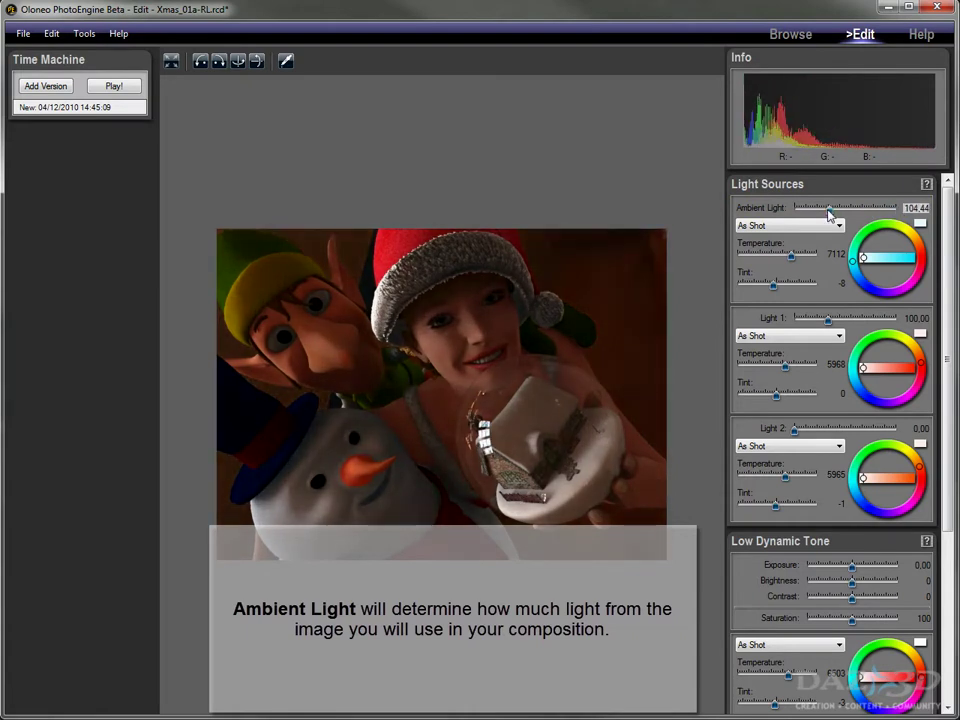
mouse_move(830, 320)
left_mouse_down()
mouse_move(886, 320)
mouse_move(828, 320)
left_mouse_up()
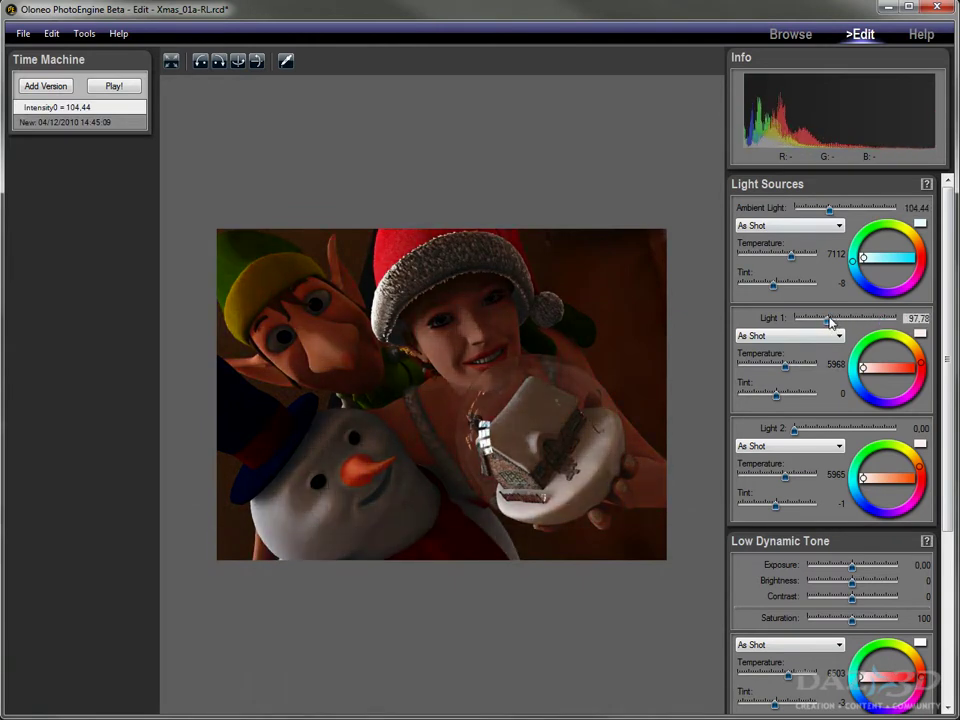
left_click_drag(796, 432, 888, 430)
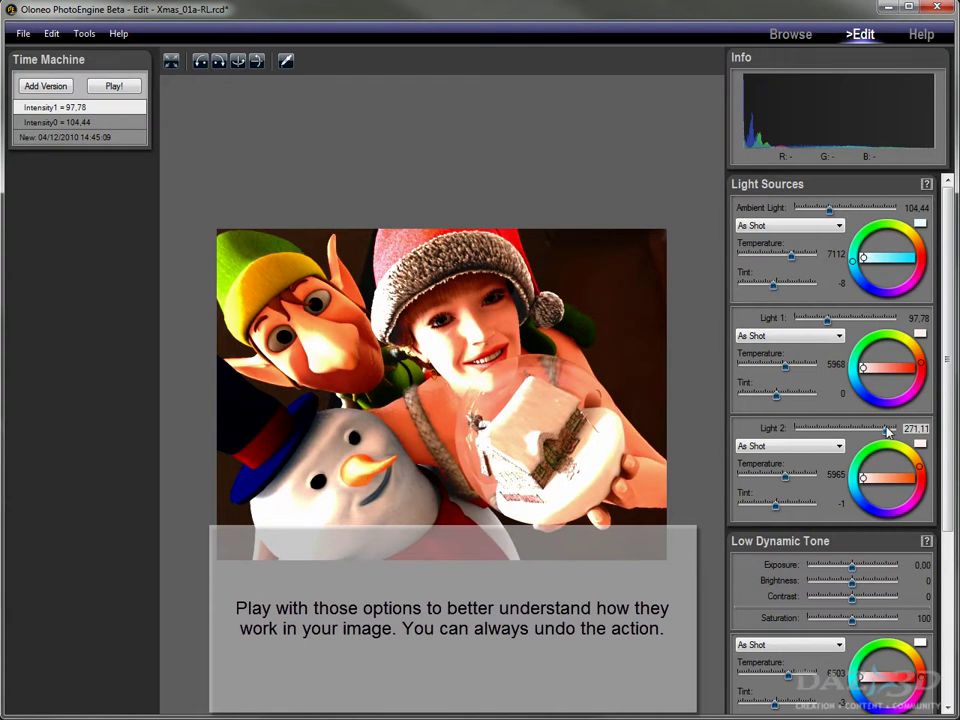
- Set the light source intensities to 71.11 for Light 2, 95.56 for Light 1 and 40 for Ambient Light
left_click_drag(881, 431, 820, 432)
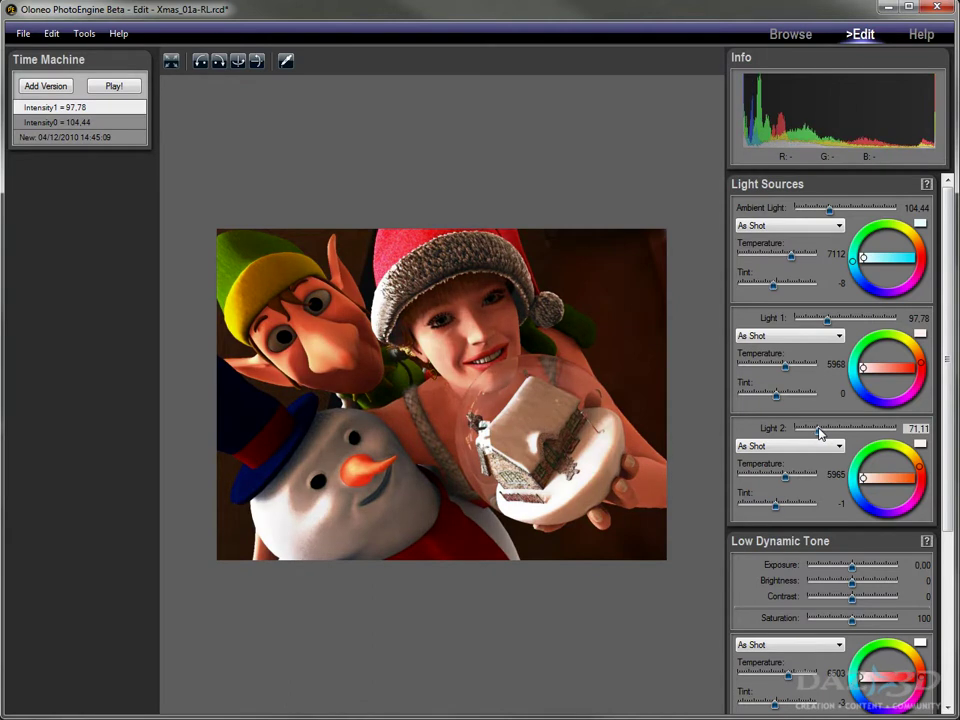
mouse_move(827, 319)
left_mouse_down()
mouse_move(868, 325)
mouse_move(793, 322)
mouse_move(826, 325)
left_mouse_up()
left_click_drag(828, 210, 808, 217)
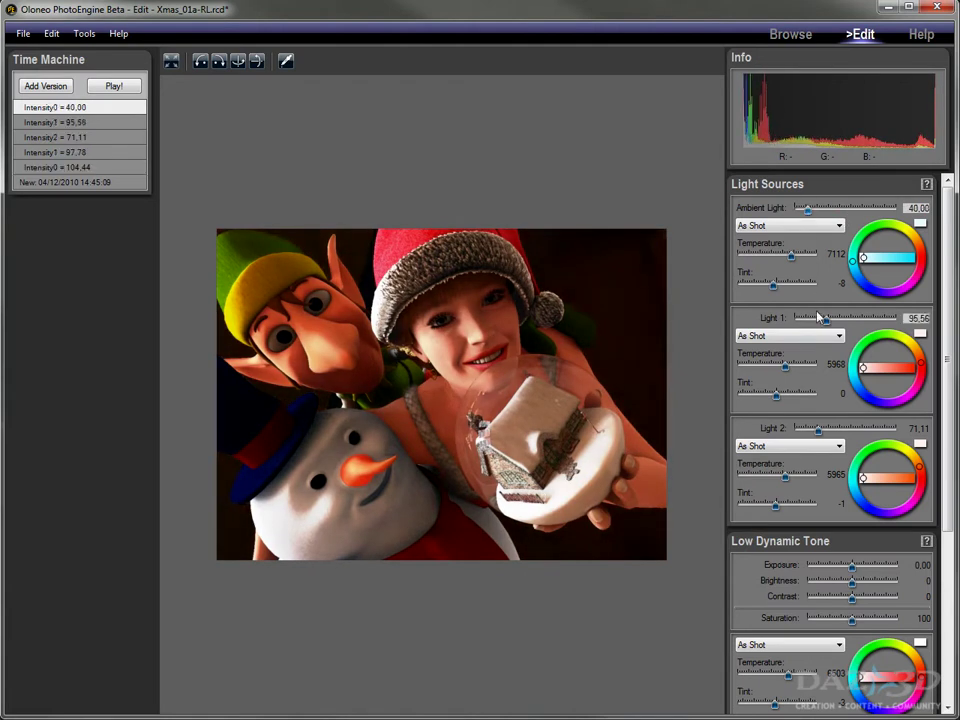